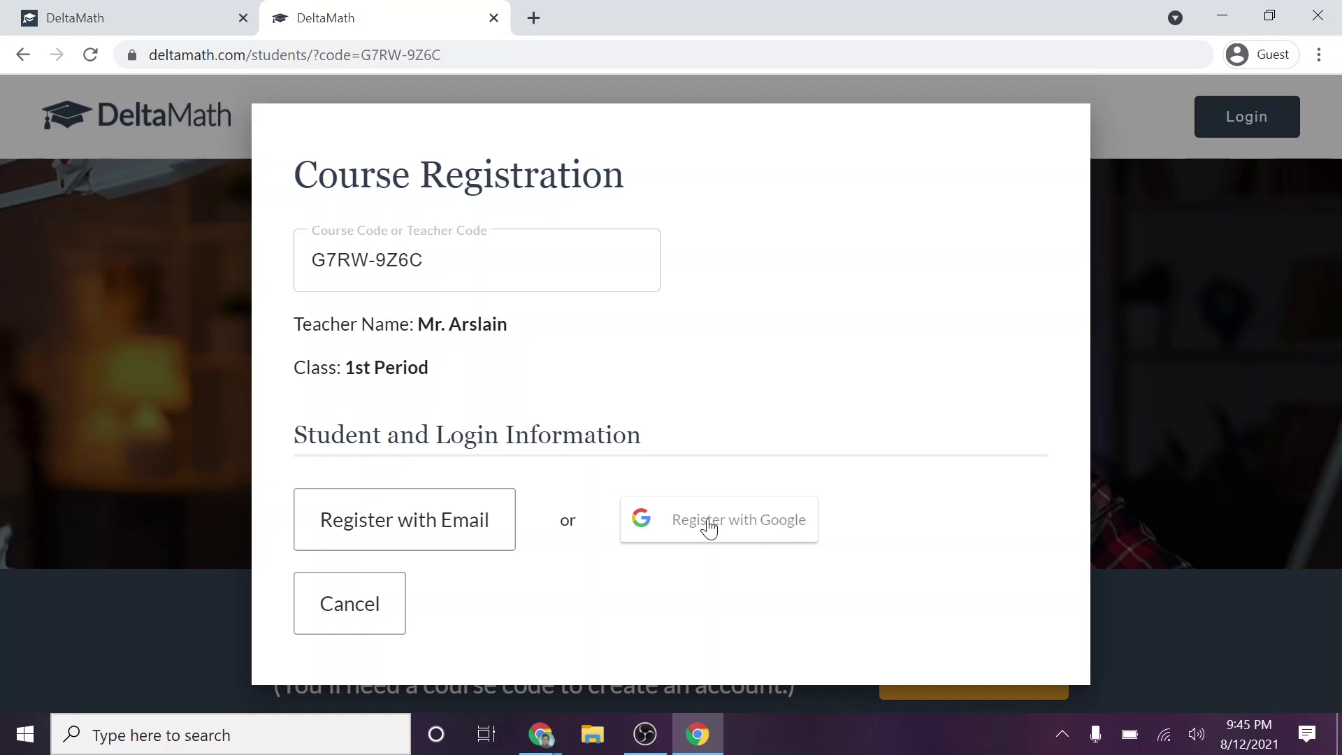
Finish the Google sign-in and highlight the Plotting Points Review due date.
{"action": "left_click", "coordinate": [710, 529]}
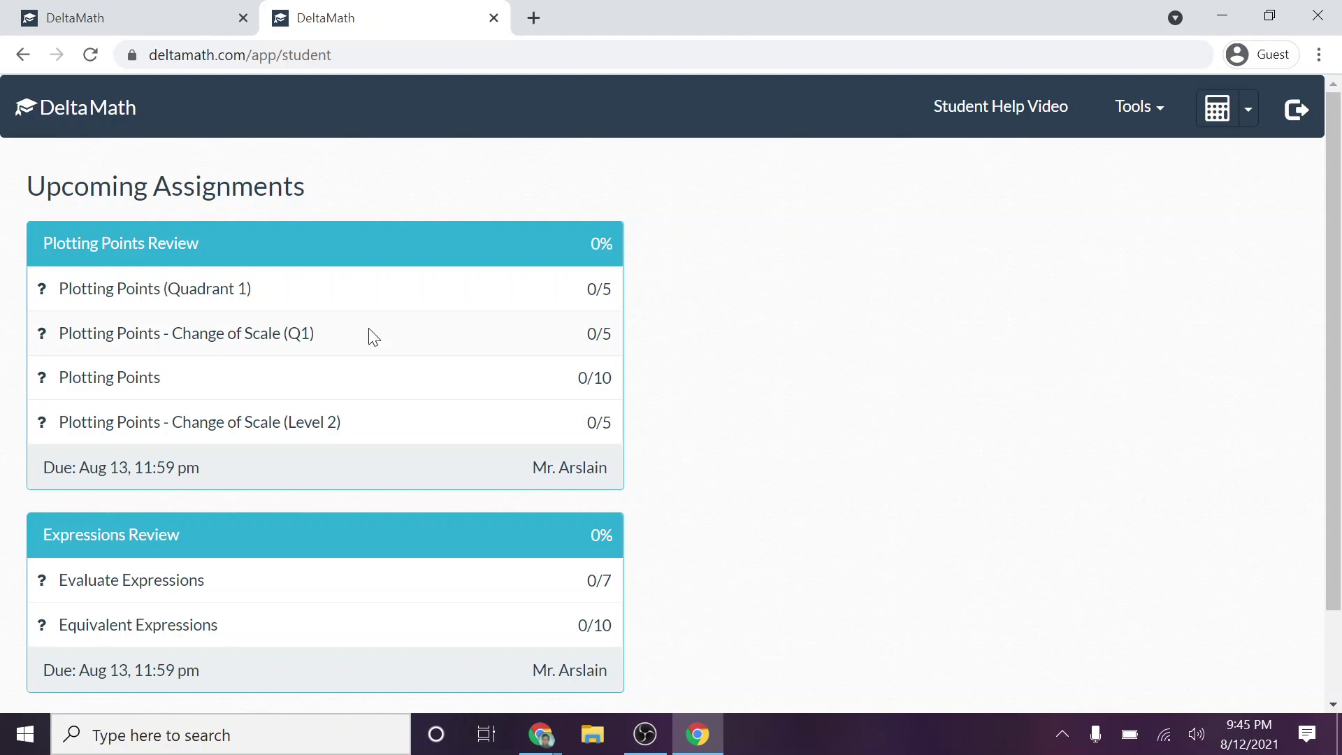
{"action": "left_click_drag", "start_coordinate": [79, 467], "coordinate": [202, 479]}
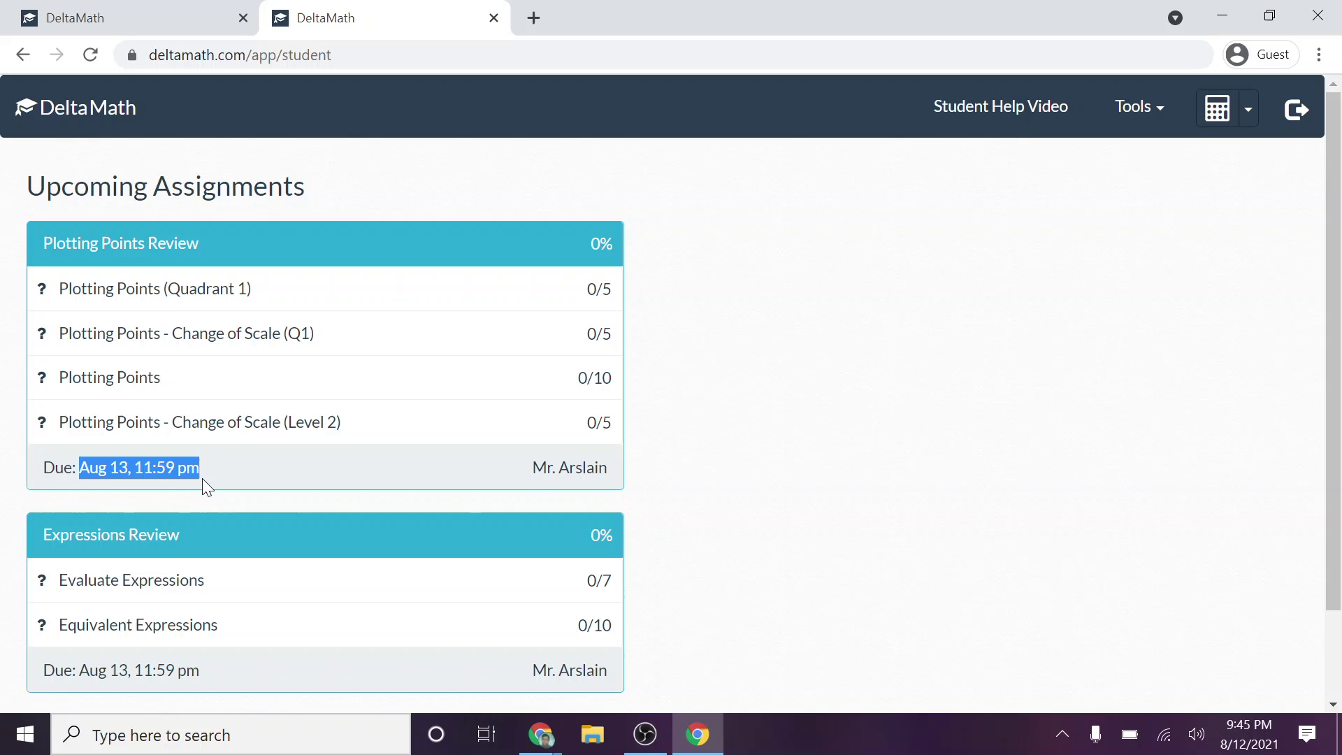
{"action": "left_click", "coordinate": [210, 475]}
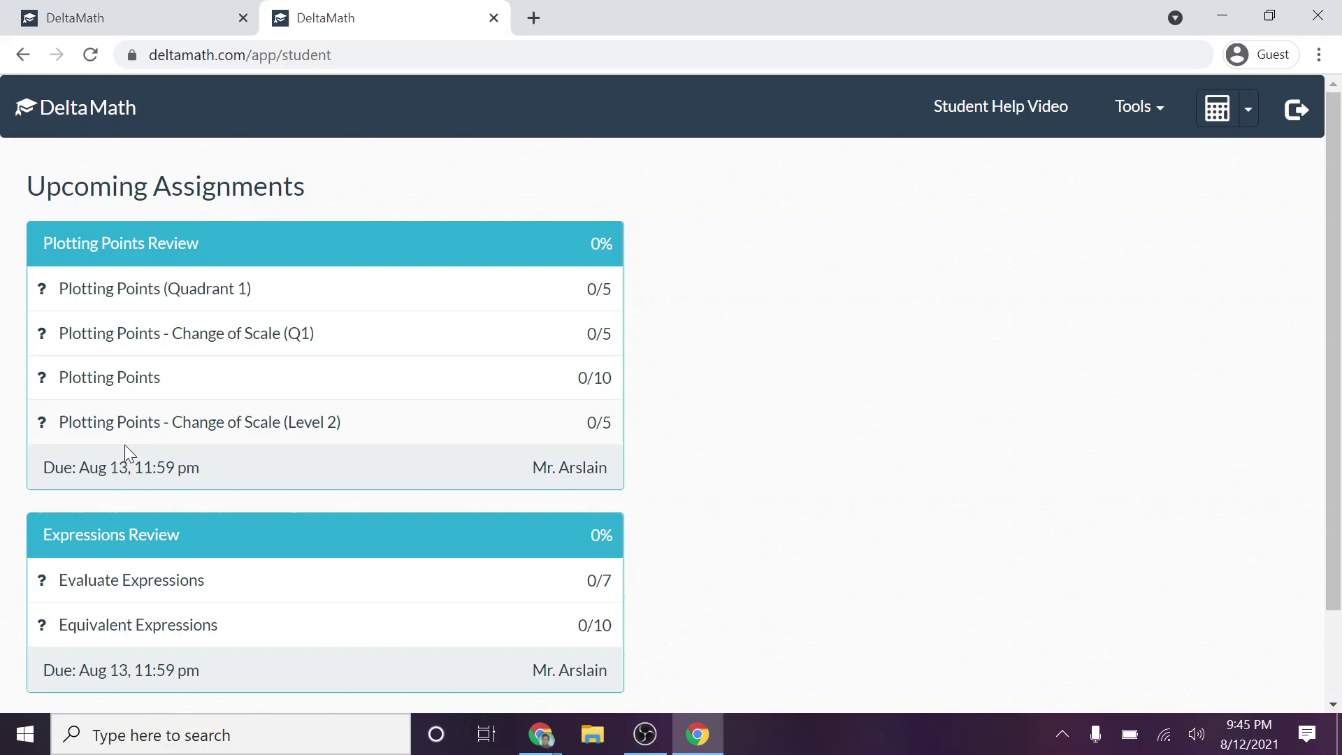
Highlight the Expressions Review due date and scan to the bottom of Upcoming Assignments and back.
{"action": "left_click_drag", "start_coordinate": [83, 467], "coordinate": [65, 467]}
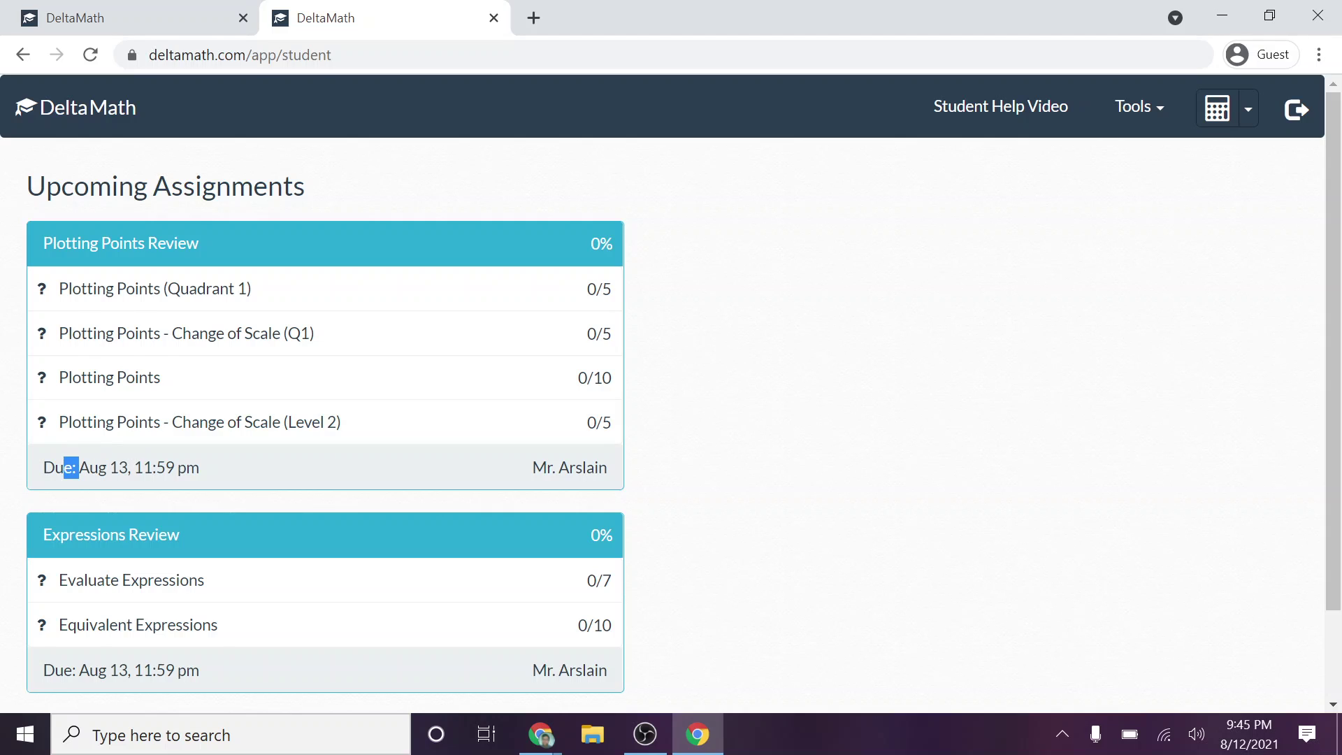
{"action": "left_click", "coordinate": [95, 495]}
{"action": "left_click_drag", "start_coordinate": [231, 675], "coordinate": [78, 671]}
{"action": "left_click", "coordinate": [93, 548]}
{"action": "scroll", "coordinate": [725, 468], "scroll_direction": "down", "scroll_amount": 2}
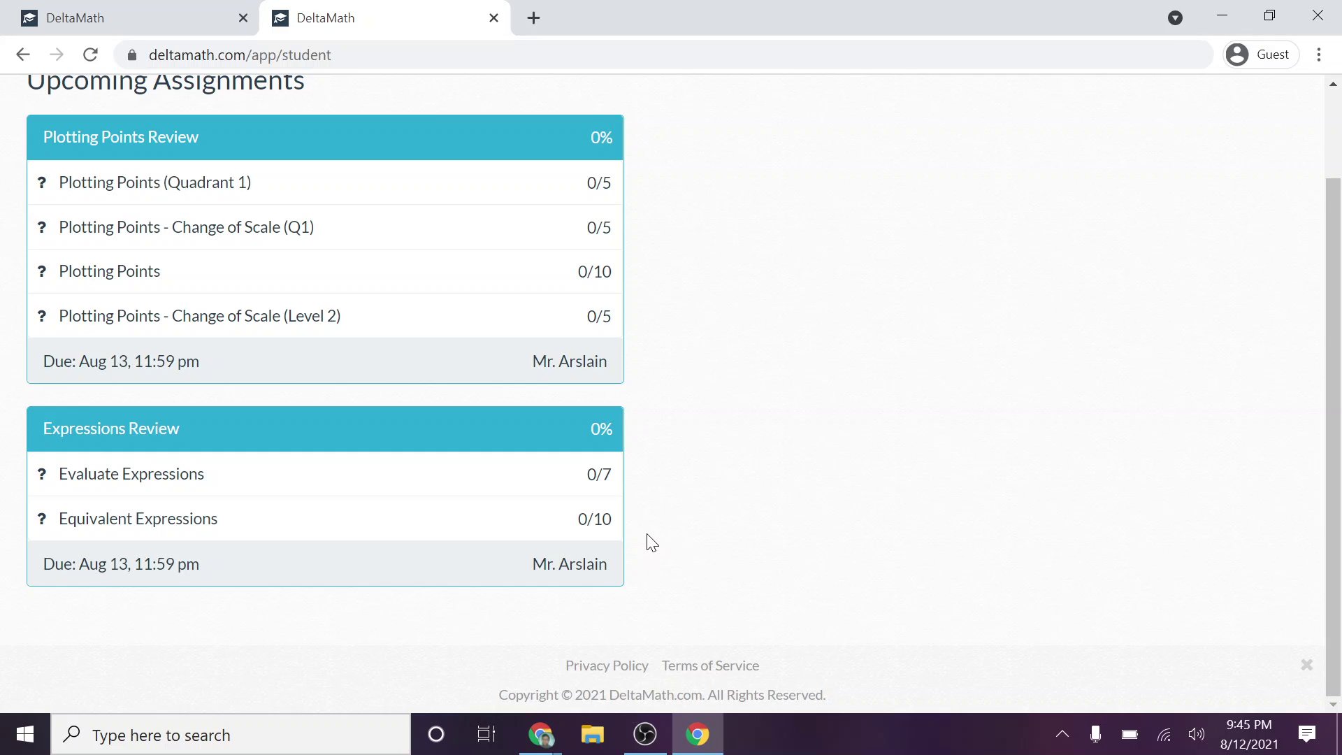
{"action": "scroll", "coordinate": [651, 443], "scroll_direction": "up", "scroll_amount": 2}
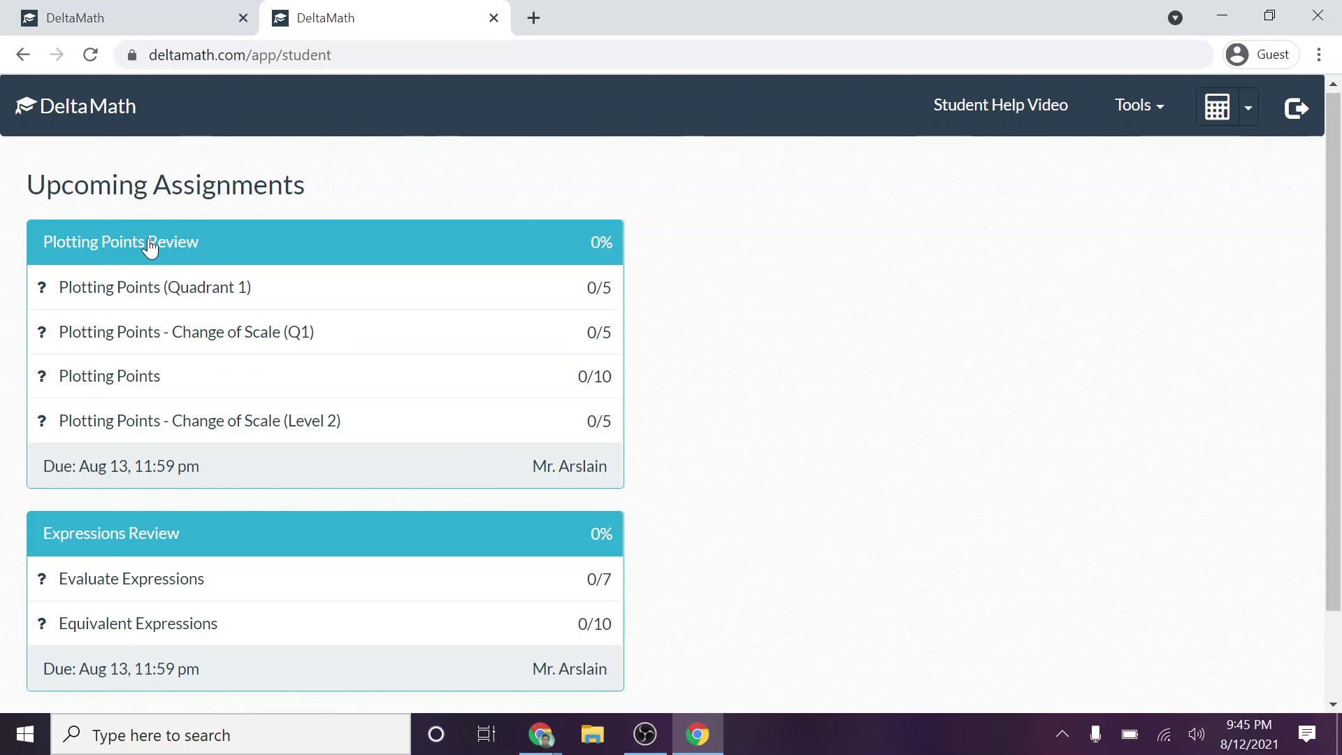
Open Plotting Points (Quadrant 1) and look over the 'plot the point (1, 0)' problem.
{"action": "left_click", "coordinate": [199, 296]}
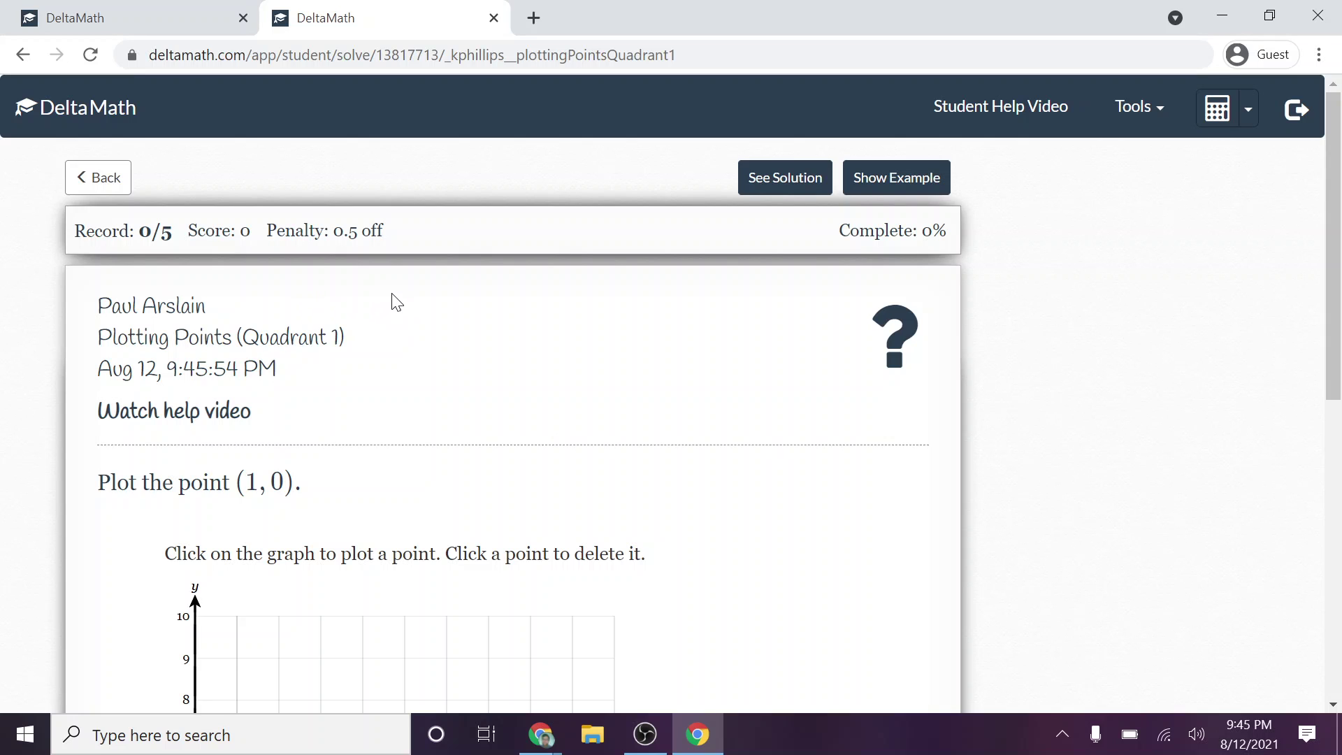
{"action": "scroll", "coordinate": [389, 302], "scroll_direction": "down", "scroll_amount": 3}
{"action": "scroll", "coordinate": [448, 312], "scroll_direction": "down", "scroll_amount": 4}
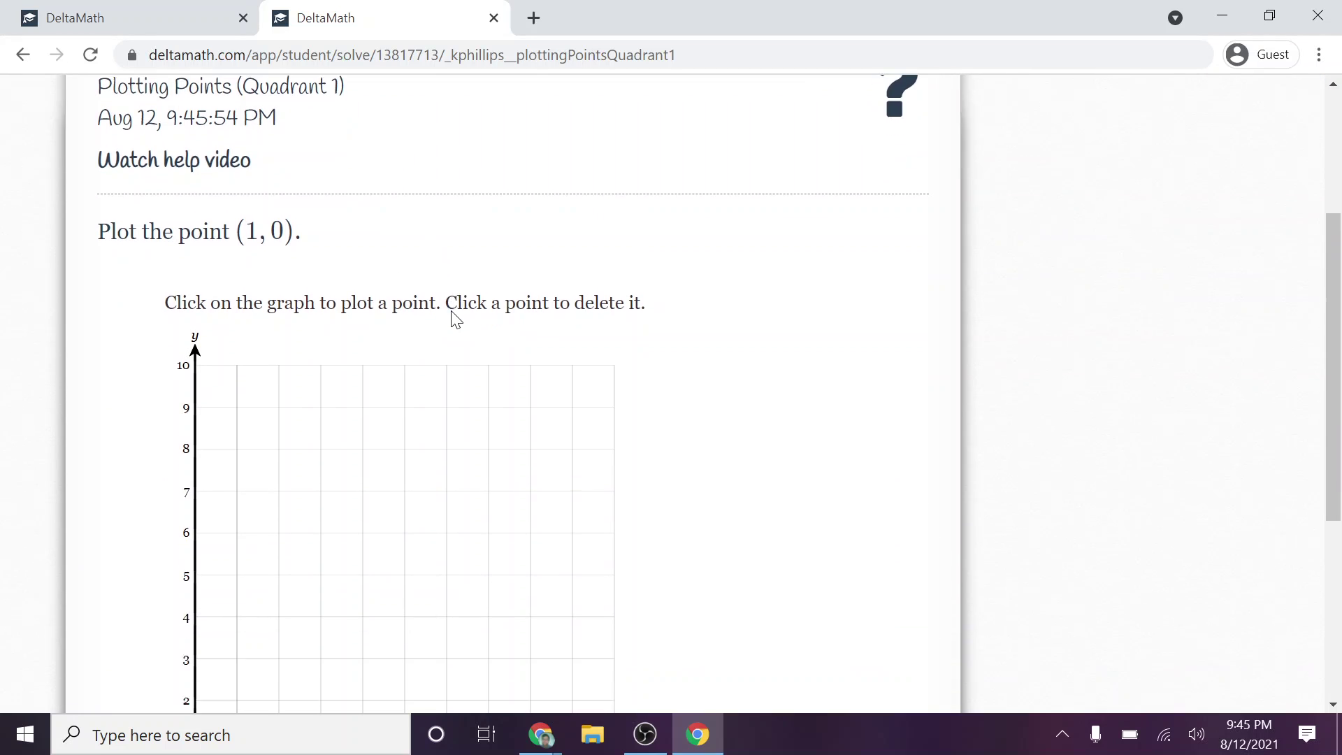
{"action": "scroll", "coordinate": [447, 311], "scroll_direction": "up", "scroll_amount": 7}
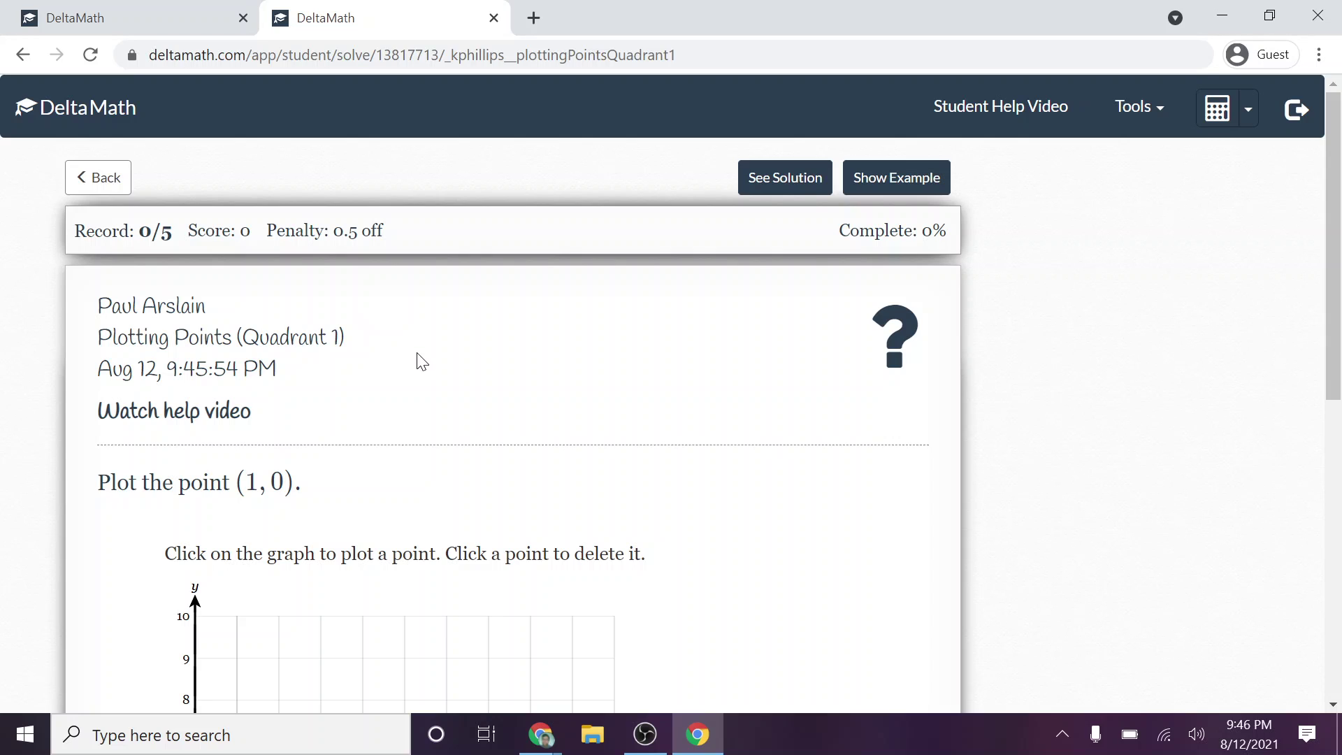
Embed the Plotting Points help video above the problem, showing the (7, 2) sample.
{"action": "left_click", "coordinate": [210, 412]}
{"action": "scroll", "coordinate": [359, 408], "scroll_direction": "down", "scroll_amount": 6}
{"action": "scroll", "coordinate": [344, 429], "scroll_direction": "up", "scroll_amount": 2}
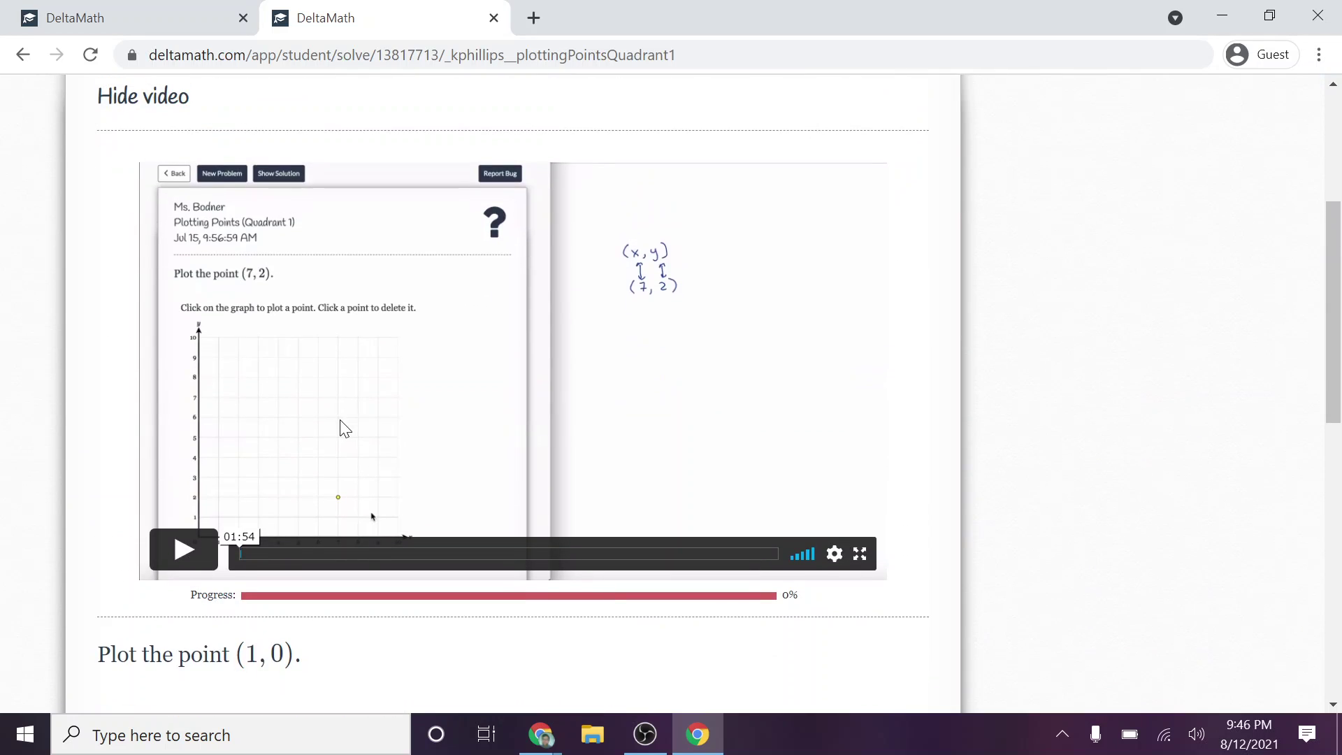
{"action": "scroll", "coordinate": [335, 419], "scroll_direction": "up", "scroll_amount": 2}
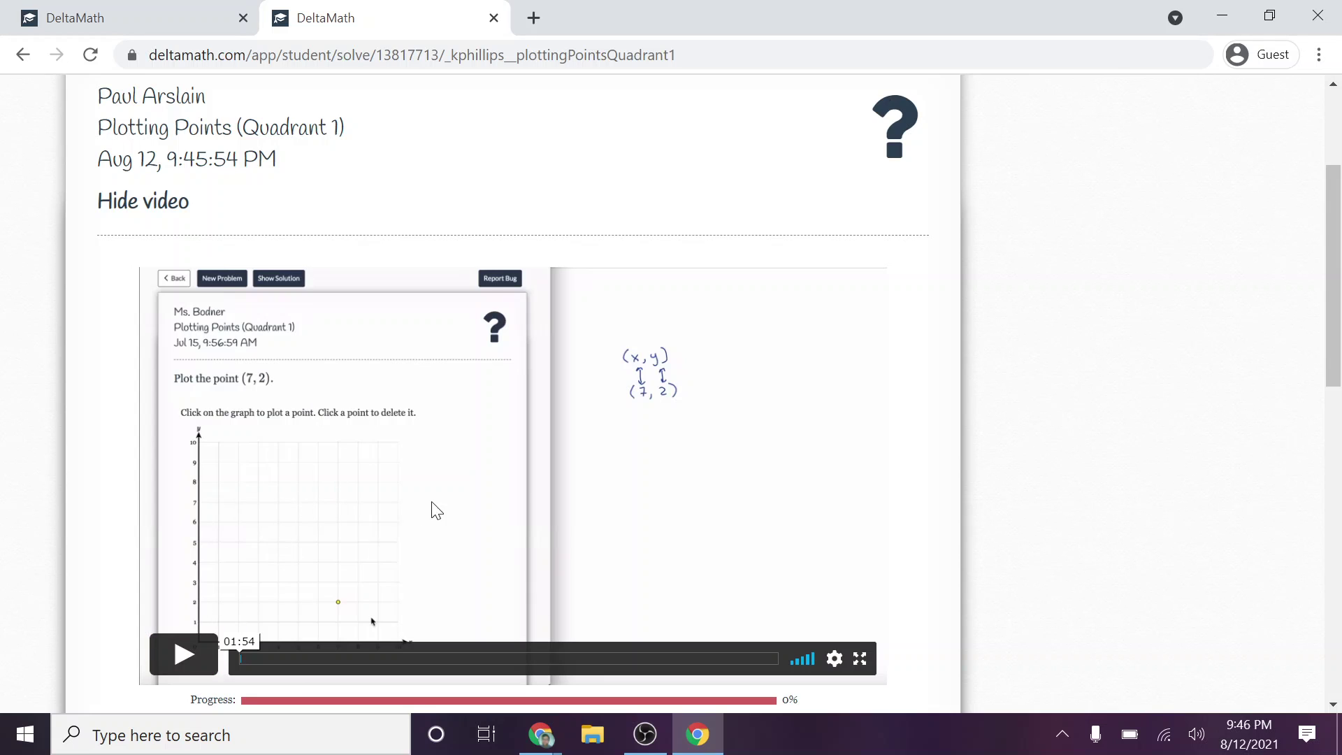
{"action": "scroll", "coordinate": [509, 516], "scroll_direction": "up", "scroll_amount": 2}
{"action": "scroll", "coordinate": [512, 518], "scroll_direction": "up", "scroll_amount": 2}
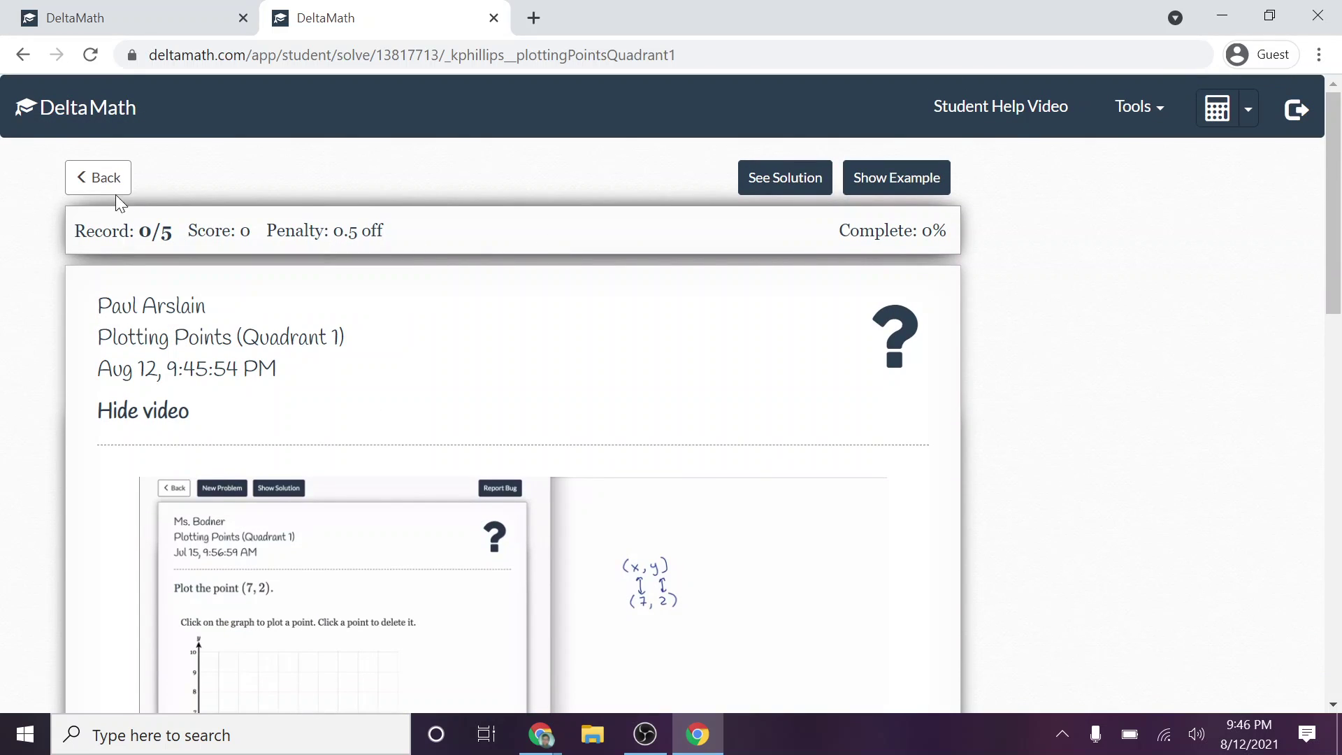
Go back to the assignments list and reopen the Plotting Points (Quadrant 1) problem.
{"action": "left_click", "coordinate": [115, 199]}
{"action": "left_click", "coordinate": [196, 293]}
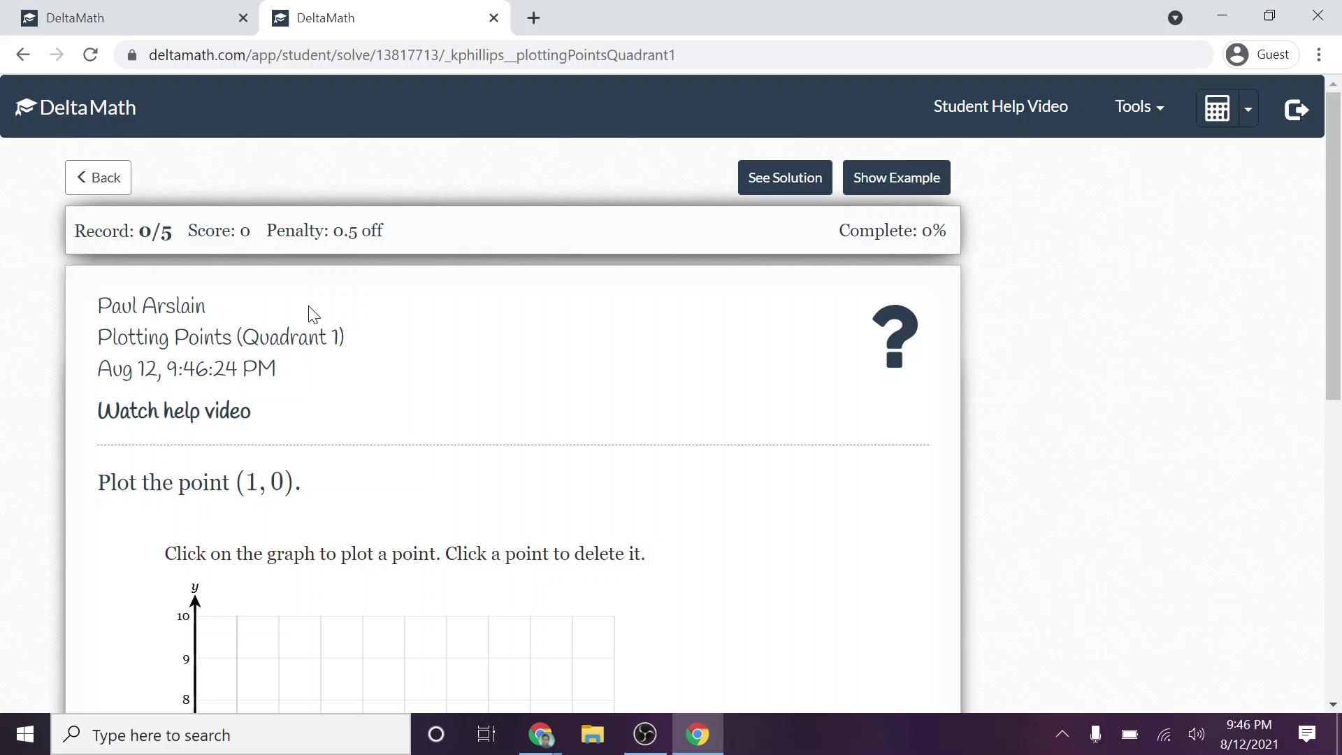
{"action": "scroll", "coordinate": [304, 503], "scroll_direction": "down", "scroll_amount": 9}
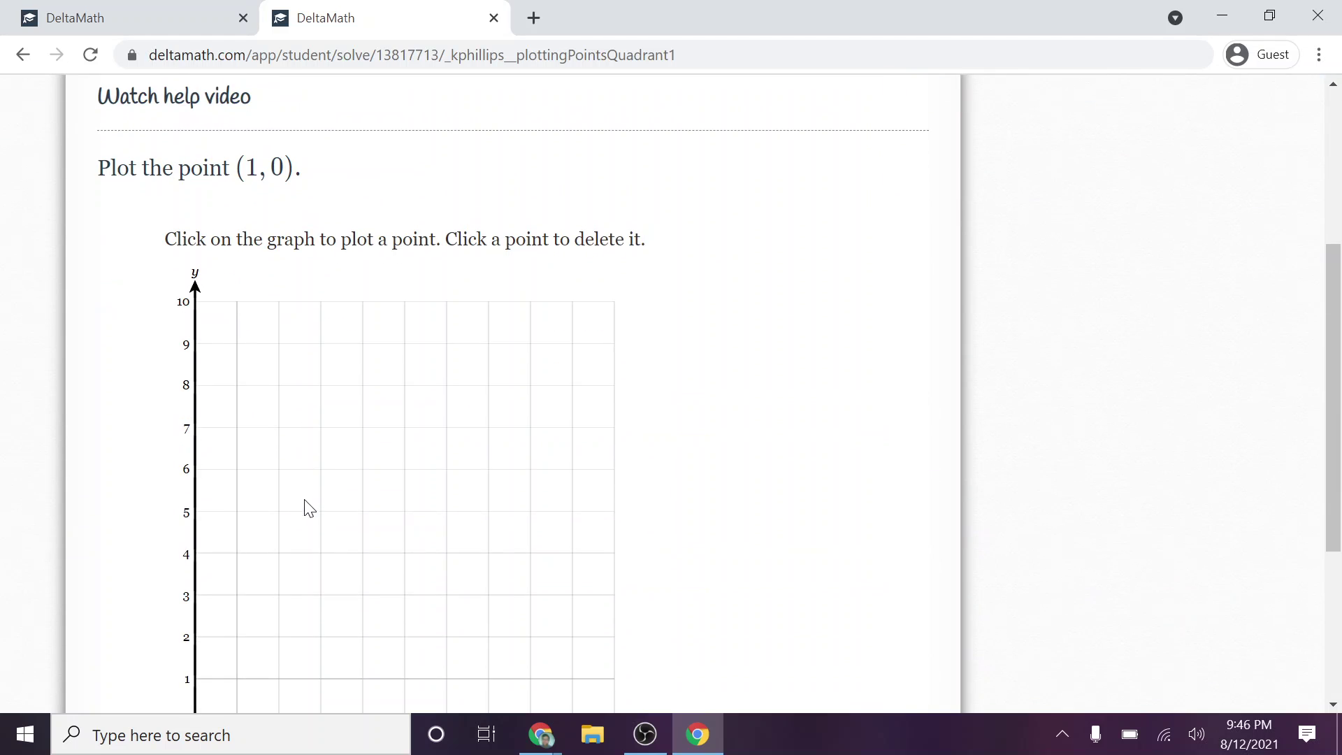
{"action": "scroll", "coordinate": [311, 485], "scroll_direction": "up", "scroll_amount": 9}
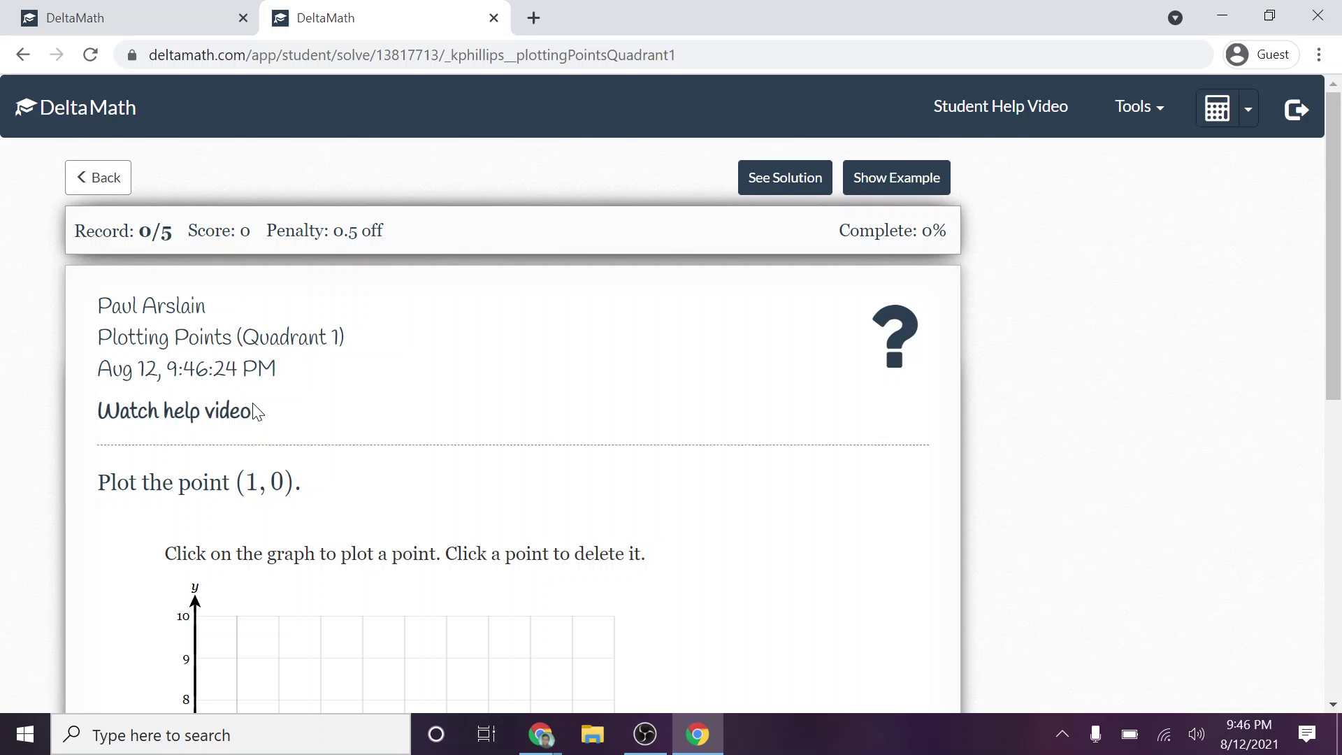
Show the worked example plotting (10, 5): right 10 units, then up 5.
{"action": "left_click", "coordinate": [893, 177]}
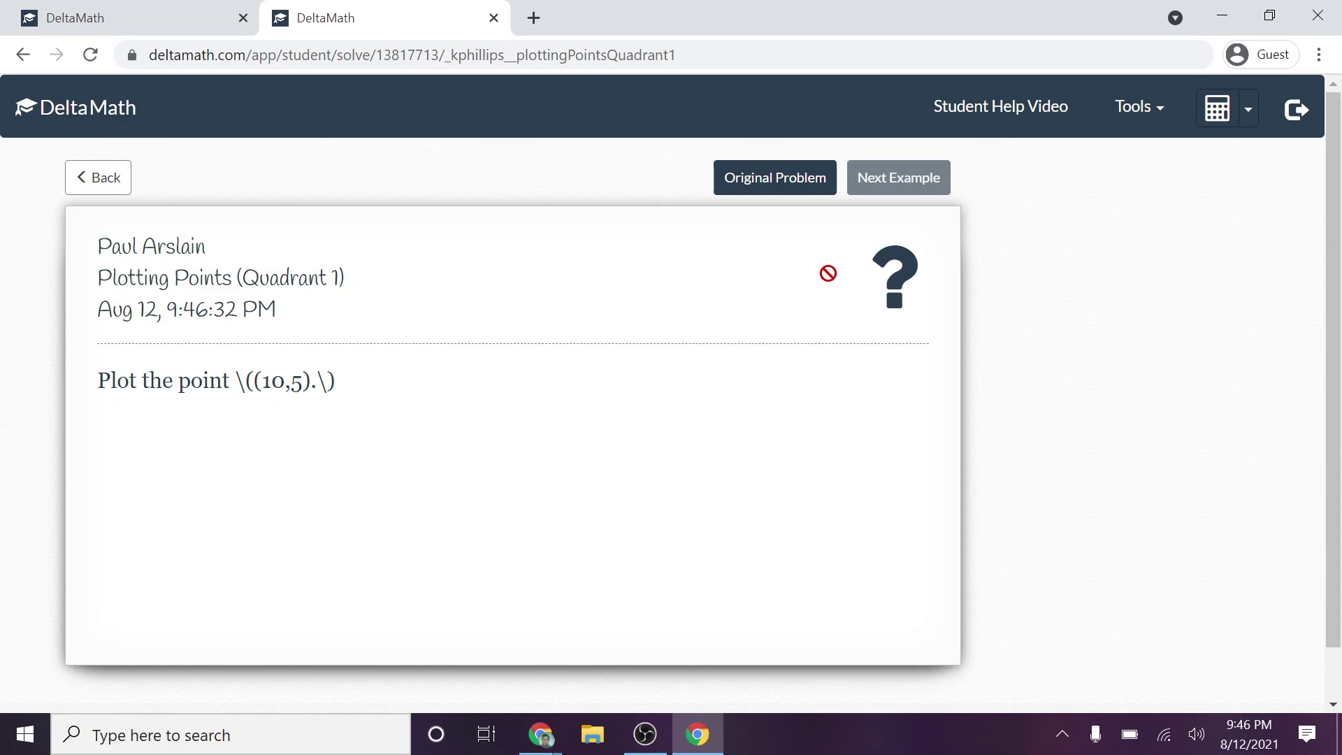
{"action": "scroll", "coordinate": [732, 396], "scroll_direction": "down", "scroll_amount": 1}
{"action": "scroll", "coordinate": [734, 400], "scroll_direction": "down", "scroll_amount": 4}
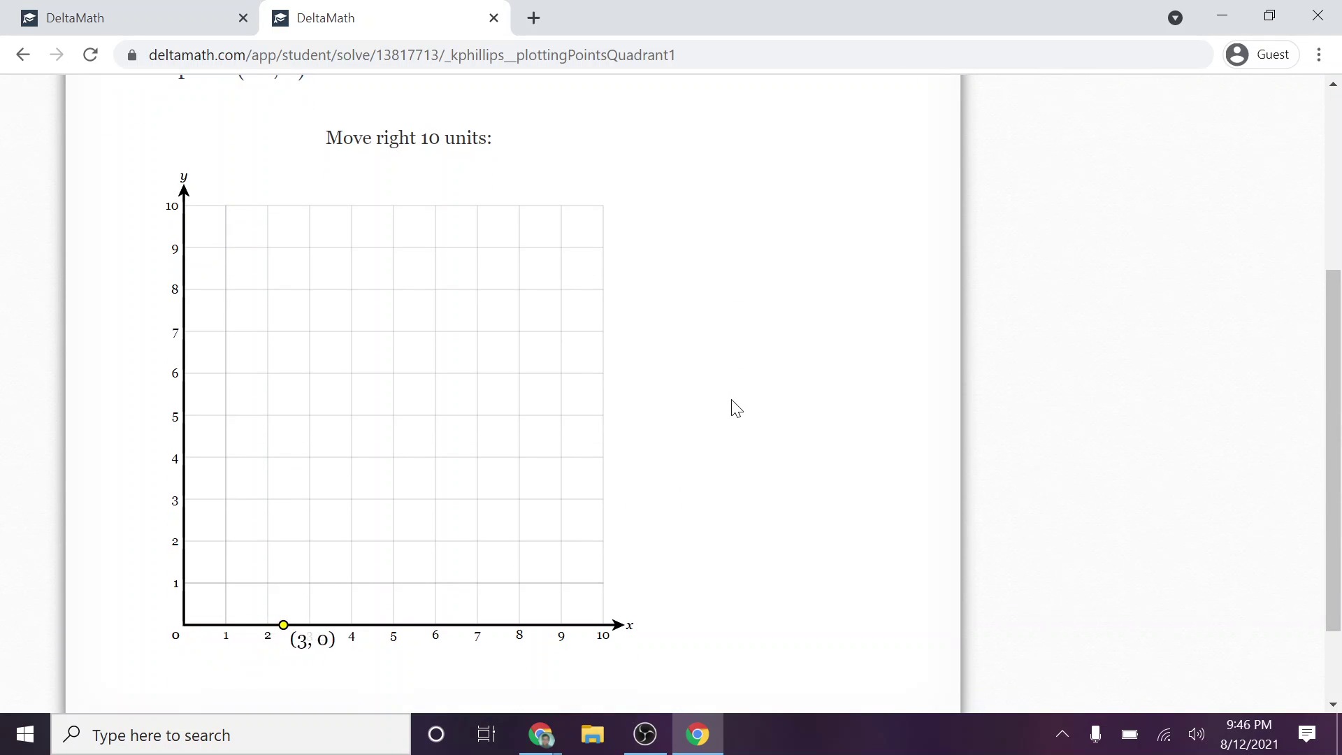
{"action": "scroll", "coordinate": [610, 486], "scroll_direction": "up", "scroll_amount": 2}
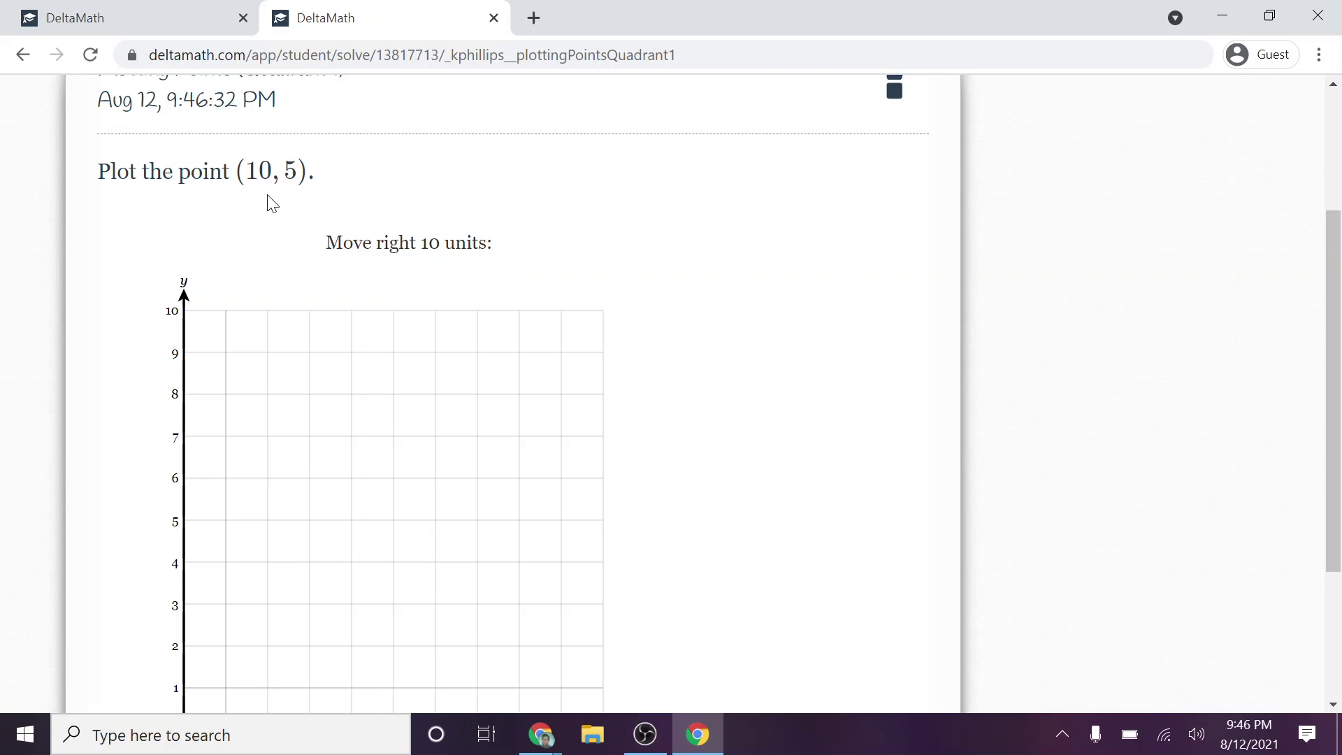
{"action": "scroll", "coordinate": [455, 248], "scroll_direction": "down", "scroll_amount": 1}
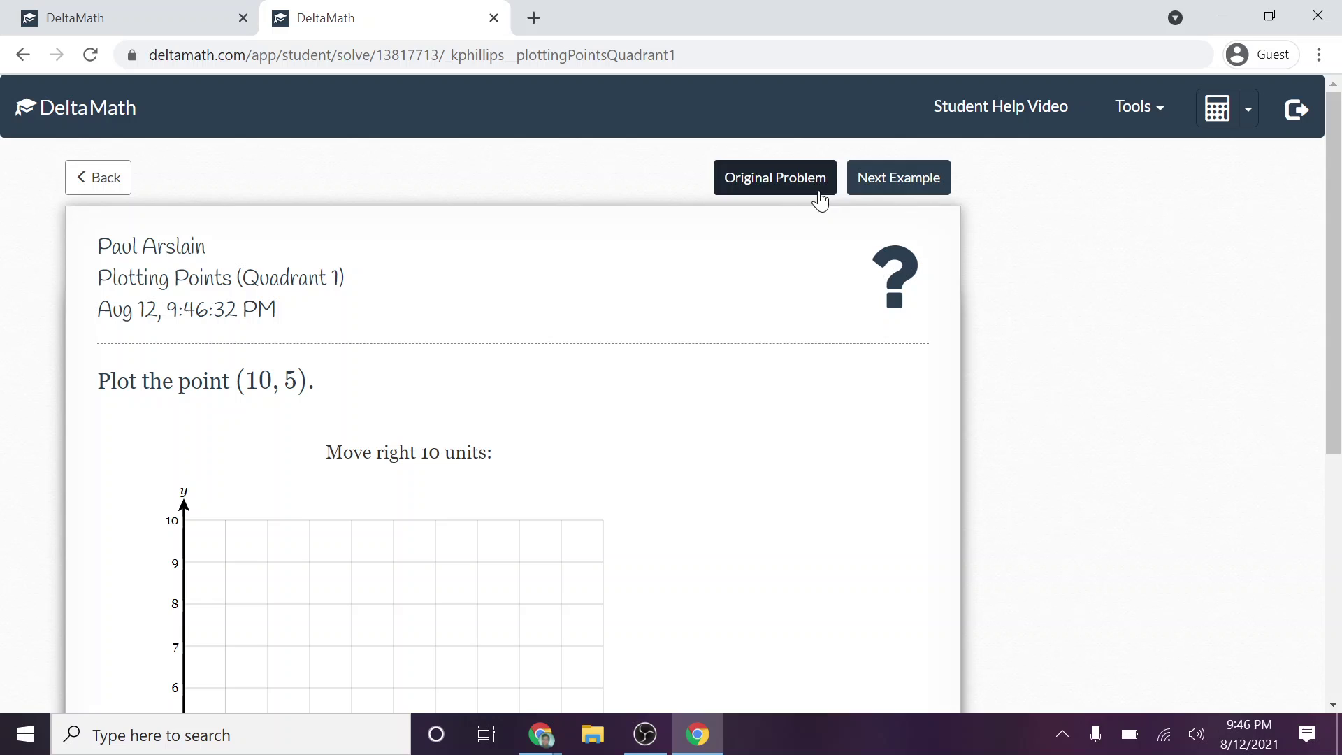
Return from the worked example to the original 'plot the point (1, 0)' problem.
{"action": "left_click", "coordinate": [783, 182]}
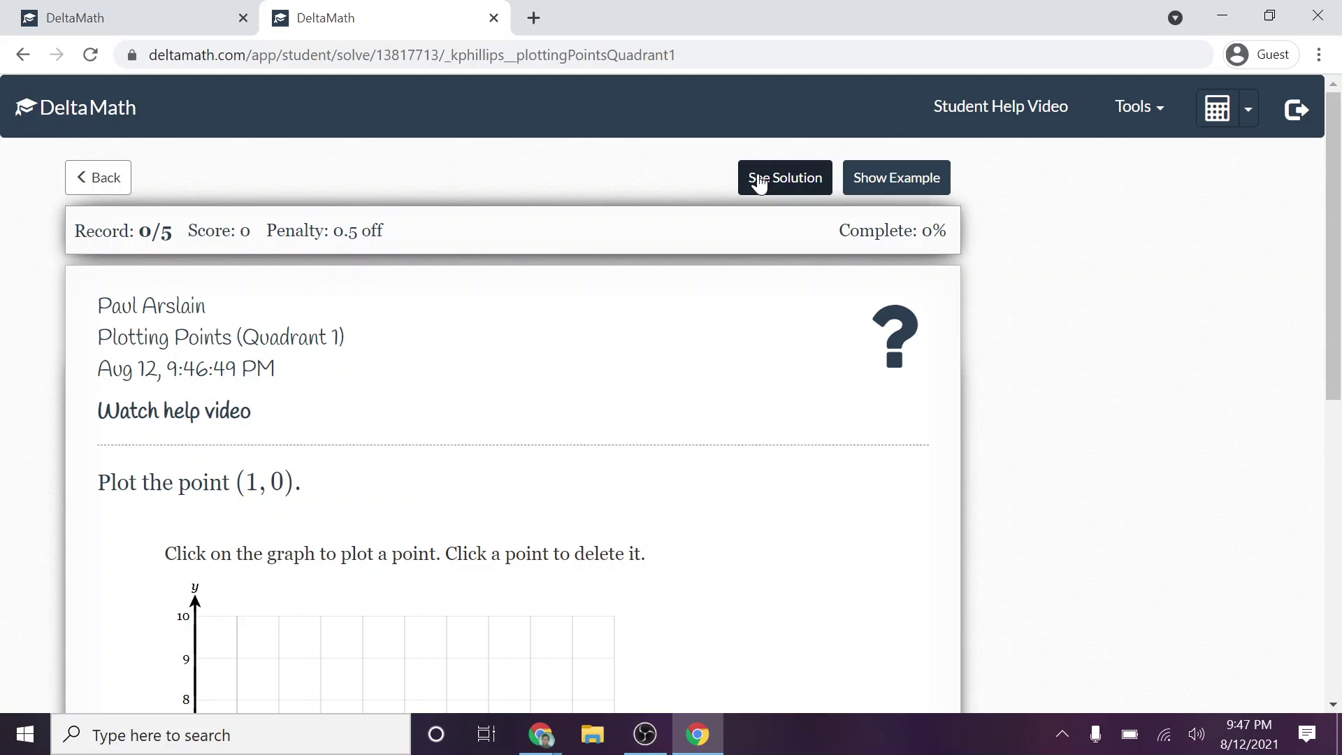
{"action": "scroll", "coordinate": [570, 342], "scroll_direction": "down", "scroll_amount": 3}
{"action": "scroll", "coordinate": [571, 346], "scroll_direction": "up", "scroll_amount": 3}
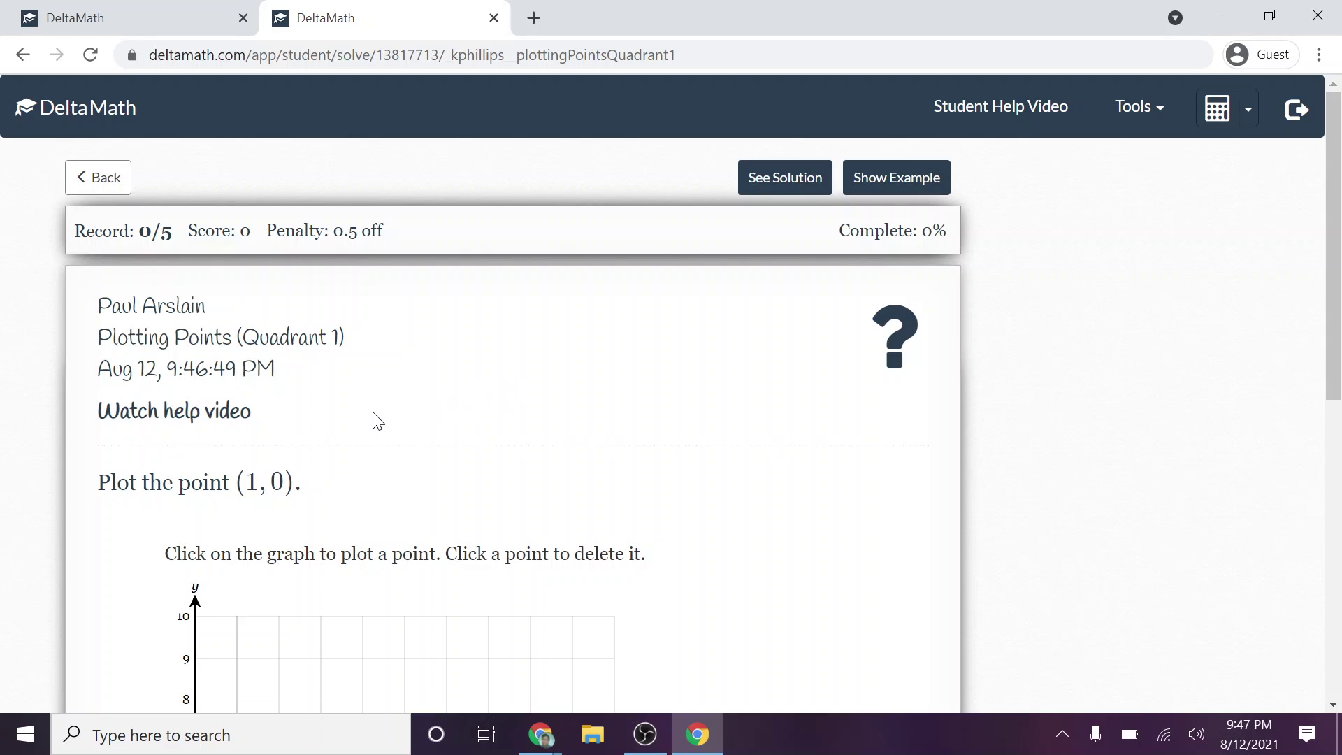
{"action": "mouse_move", "coordinate": [231, 329]}
{"action": "left_click", "coordinate": [124, 25]}
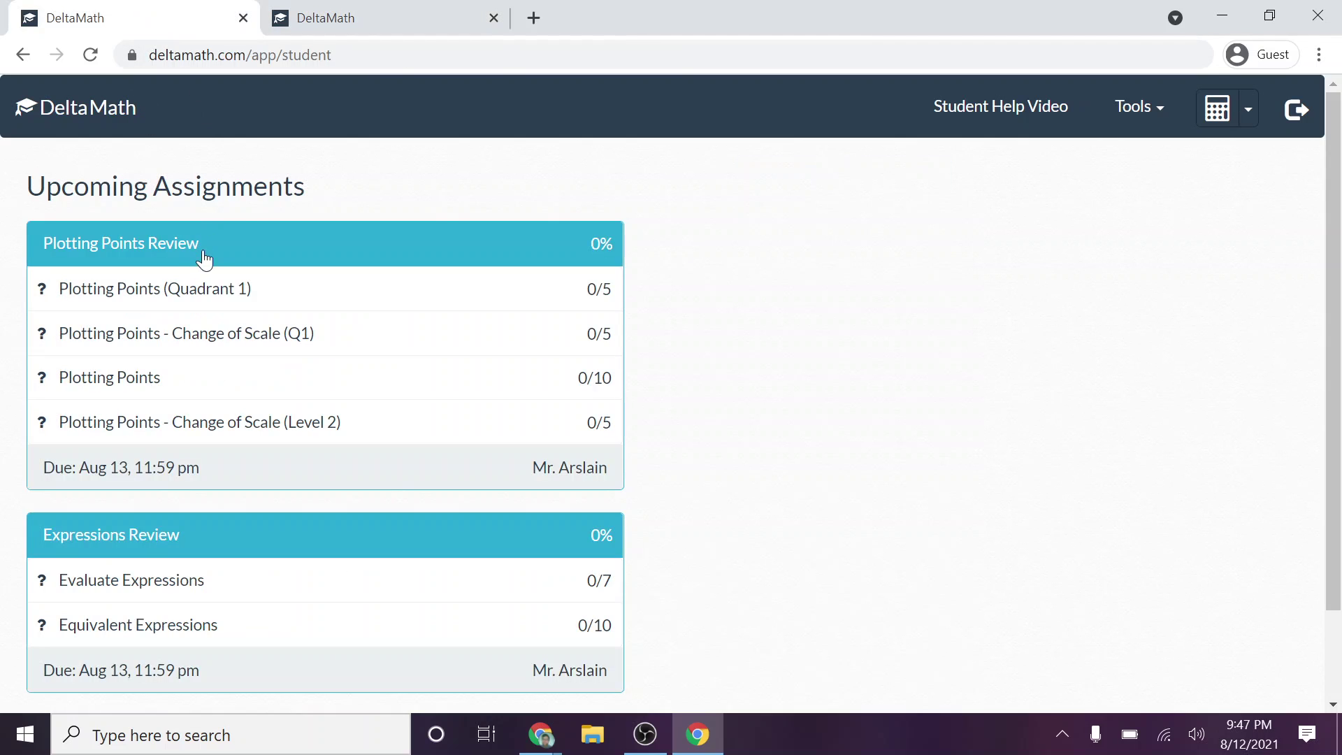